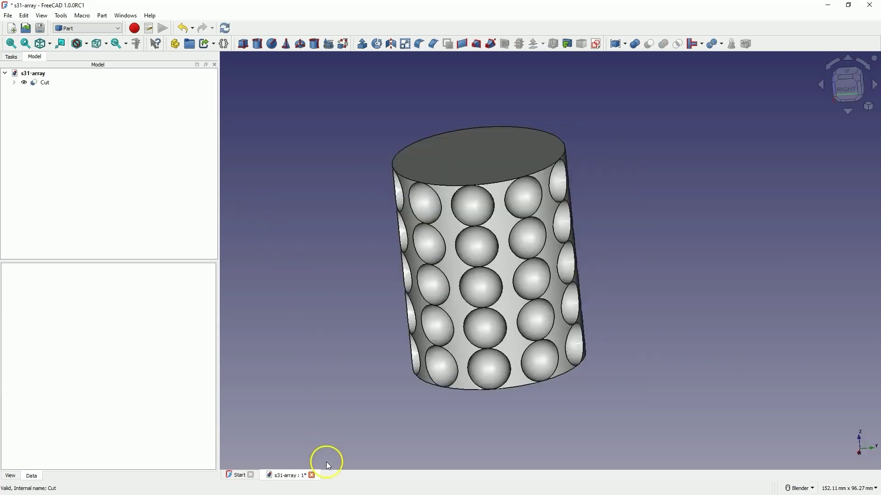
Close the s31-array document without saving its changes and create a new empty document.
{"action": "left_click", "coordinate": [312, 475]}
{"action": "left_click", "coordinate": [488, 268]}
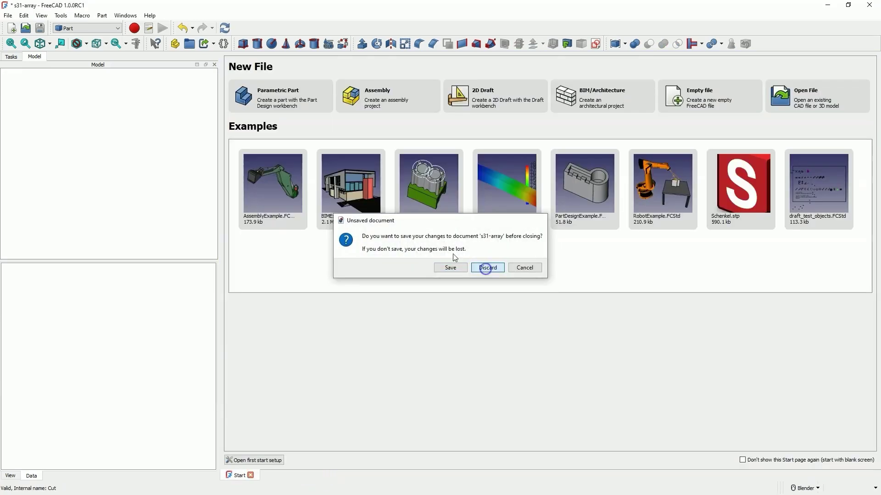
{"action": "left_click", "coordinate": [14, 29]}
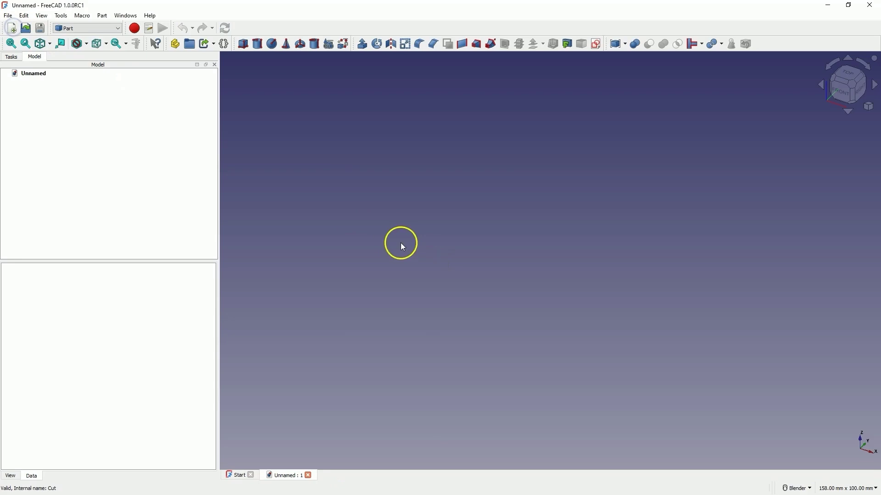
Add a cylinder and set its radius to 20 mm and its height to 50 mm.
{"action": "left_click", "coordinate": [257, 44]}
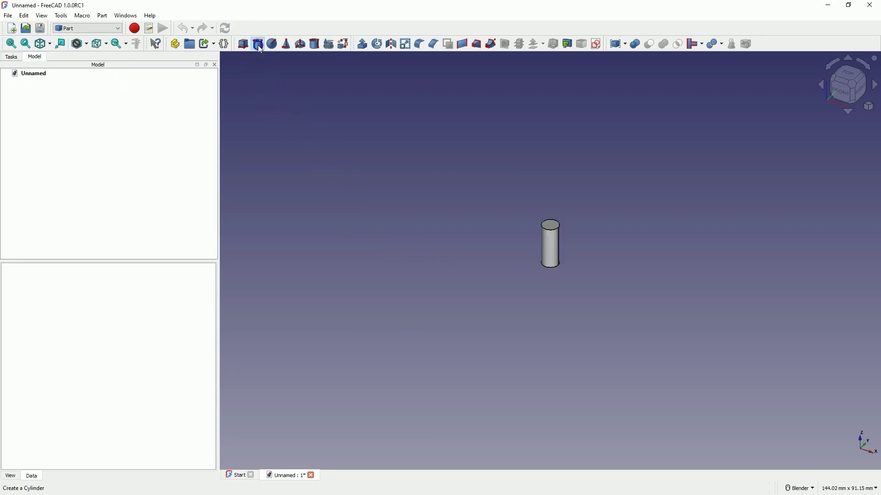
{"action": "left_click", "coordinate": [50, 83]}
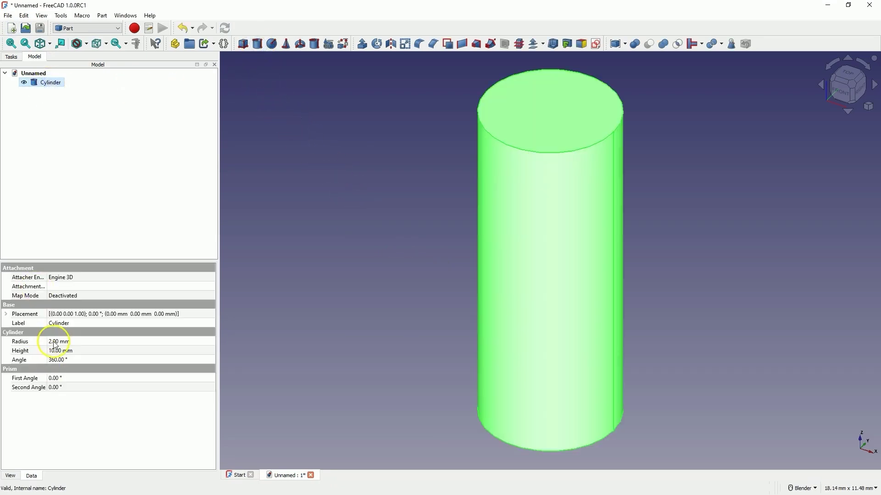
{"action": "left_click", "coordinate": [62, 342]}
{"action": "type", "text": "20"}
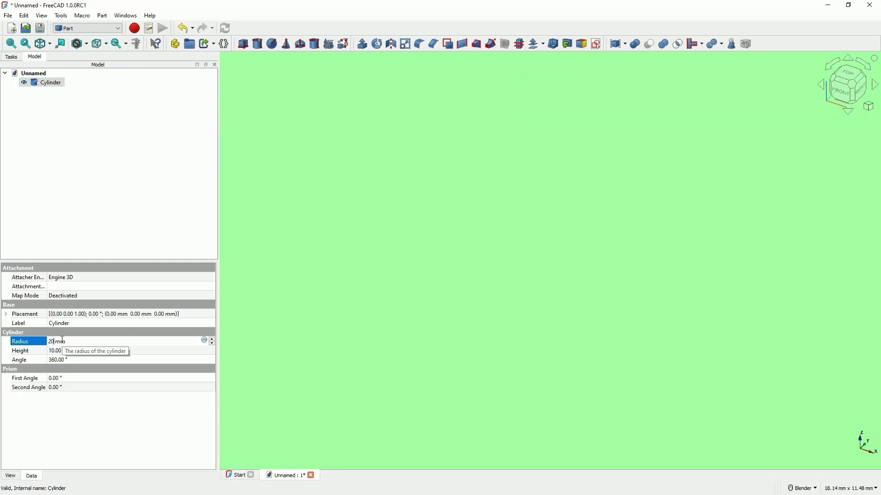
{"action": "left_click", "coordinate": [64, 350]}
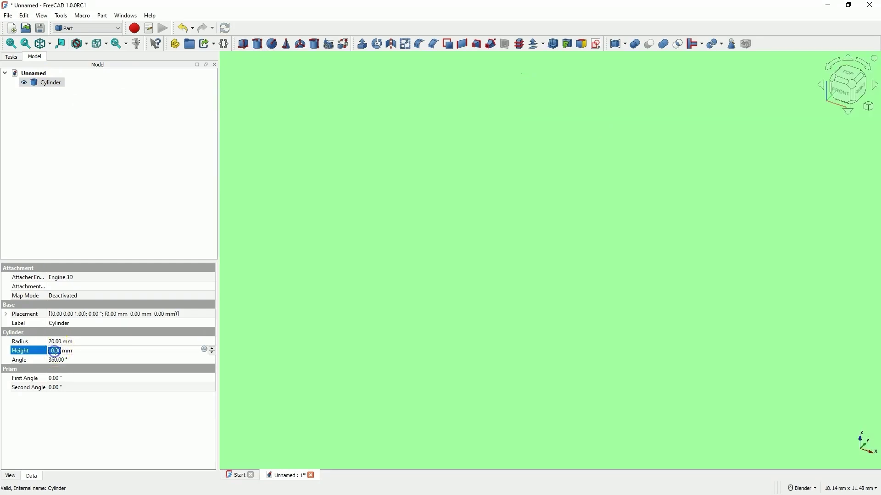
{"action": "type", "text": "50"}
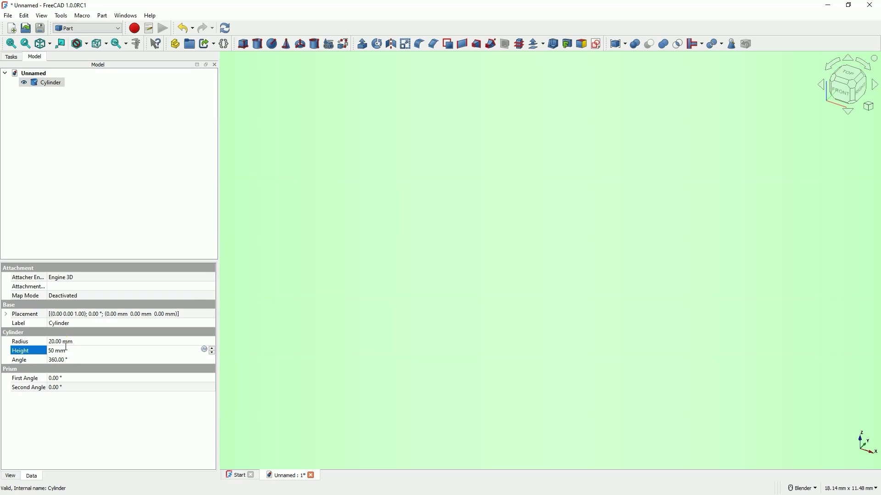
{"action": "scroll", "coordinate": [359, 265], "scroll_direction": "down", "scroll_amount": 10}
{"action": "left_click", "coordinate": [295, 108]}
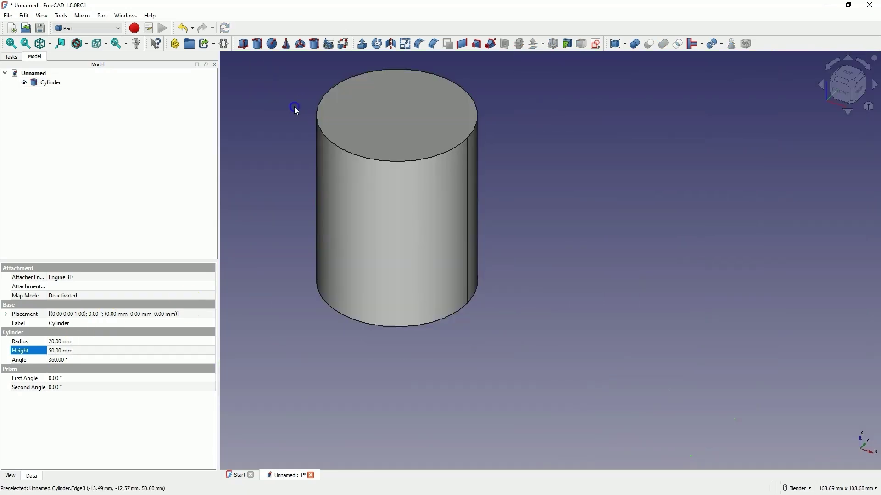
Add a sphere and set its X position to 20 mm so it sits on the cylinder's lower edge.
{"action": "left_click", "coordinate": [272, 44]}
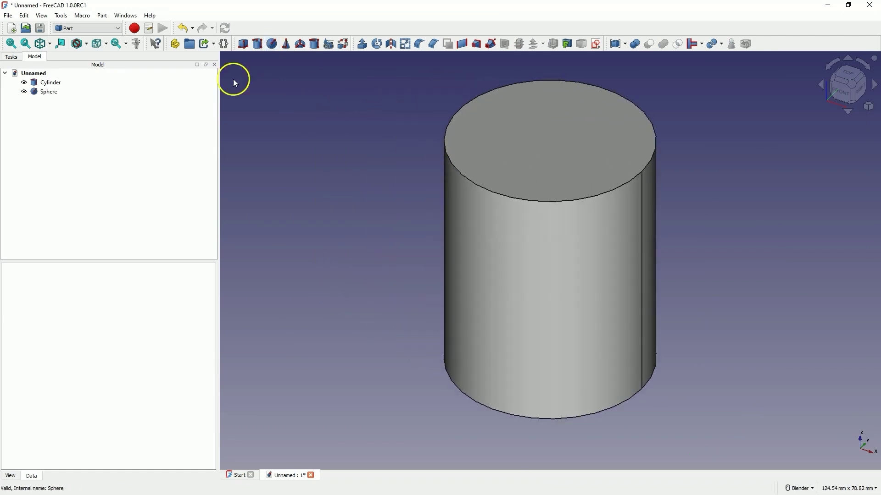
{"action": "left_click", "coordinate": [48, 92]}
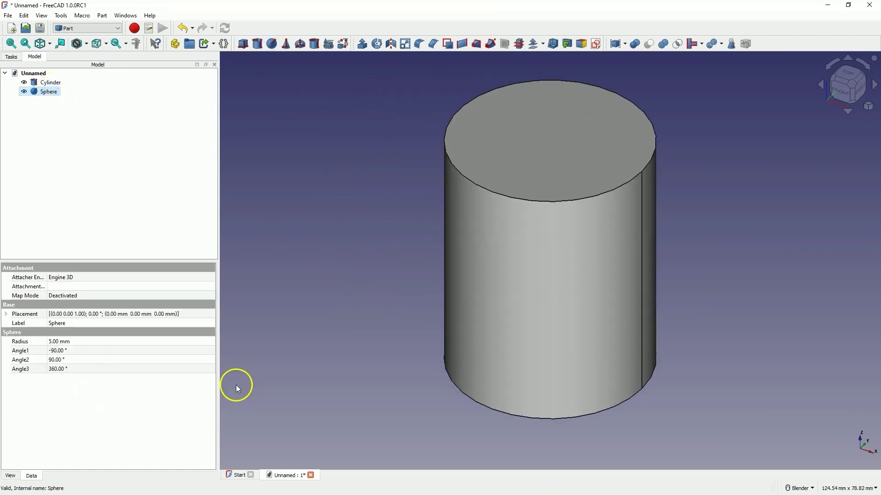
{"action": "left_click", "coordinate": [6, 314]}
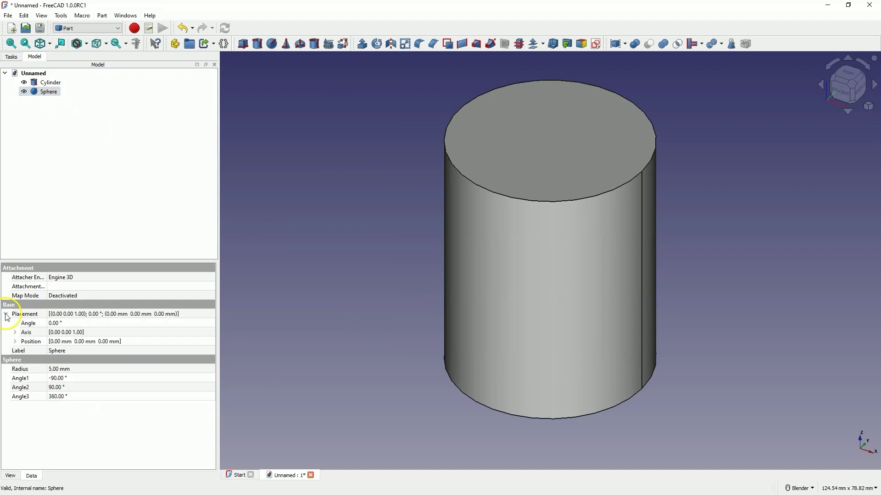
{"action": "left_click", "coordinate": [16, 342]}
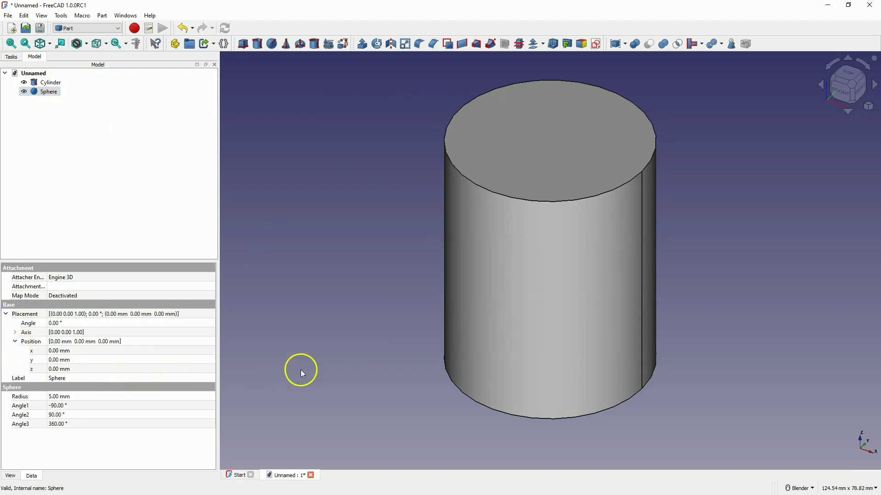
{"action": "left_click", "coordinate": [55, 352]}
{"action": "scroll", "coordinate": [55, 352], "scroll_direction": "up", "scroll_amount": 19}
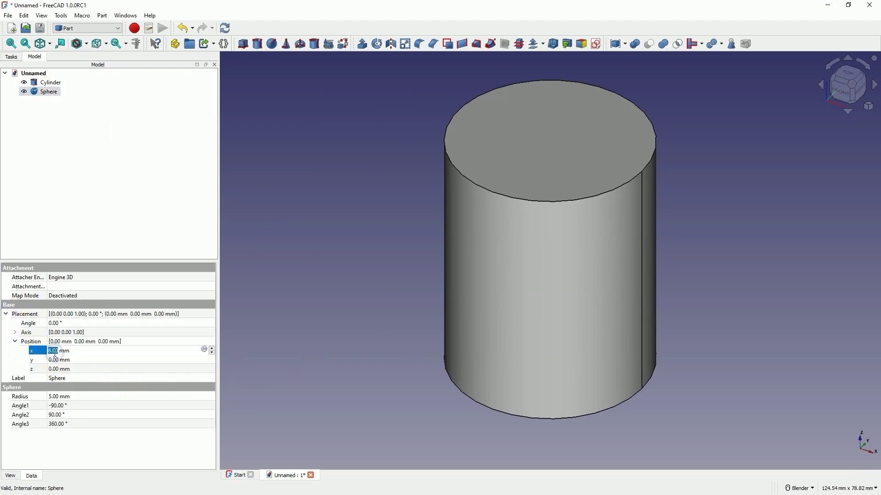
{"action": "scroll", "coordinate": [55, 354], "scroll_direction": "up", "scroll_amount": 2}
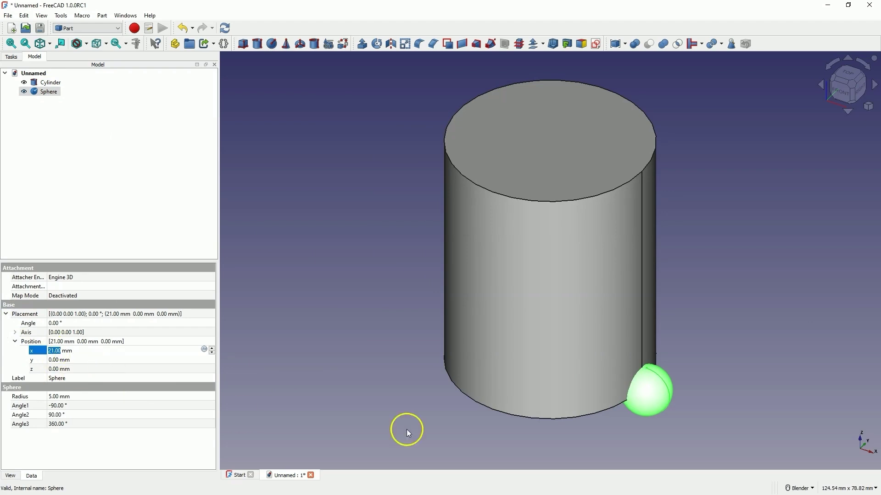
{"action": "left_click", "coordinate": [849, 107]}
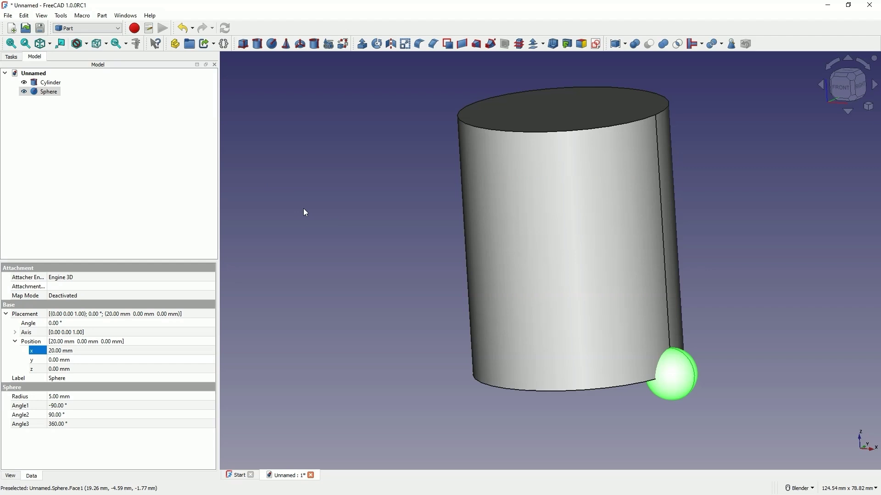
Switch to the Draft workbench and turn off the grid.
{"action": "left_click", "coordinate": [93, 34]}
{"action": "left_click", "coordinate": [82, 46]}
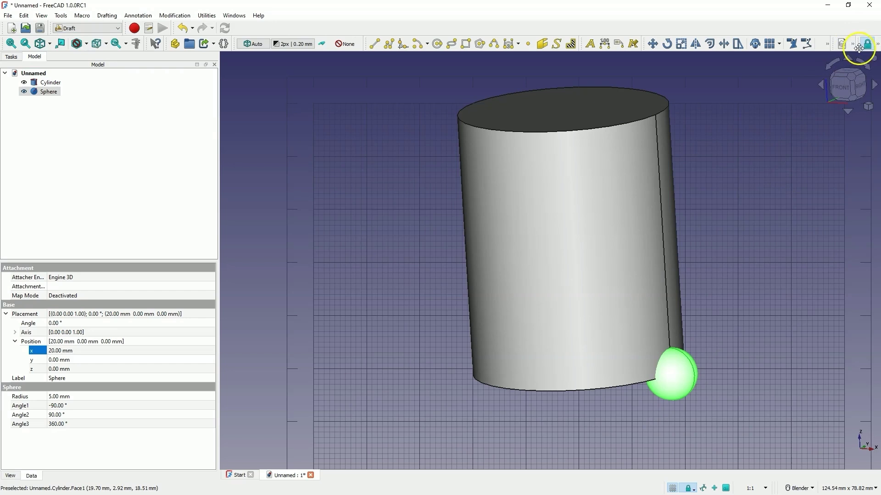
{"action": "left_click", "coordinate": [877, 44]}
{"action": "left_click", "coordinate": [869, 85]}
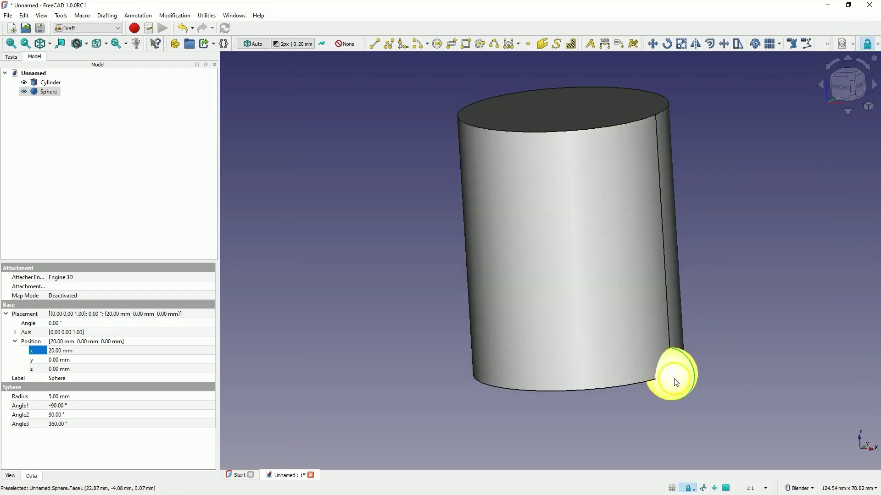
Create a polar array of the sphere with 7 elements and the center of rotation reset to the origin.
{"action": "left_click", "coordinate": [780, 47]}
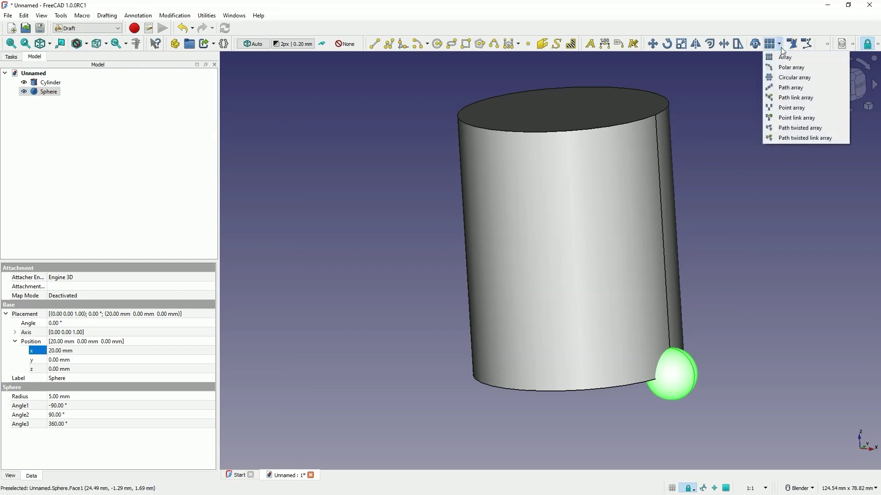
{"action": "left_click", "coordinate": [795, 70]}
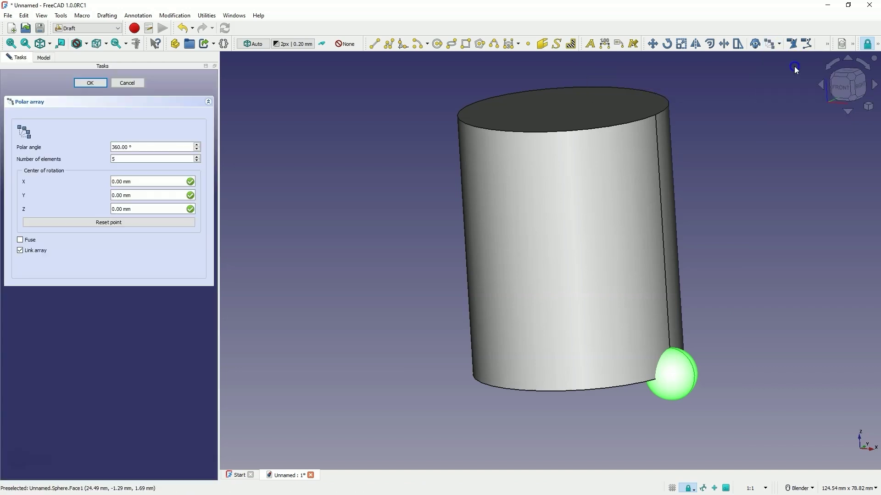
{"action": "left_click", "coordinate": [197, 157]}
{"action": "left_click", "coordinate": [197, 157]}
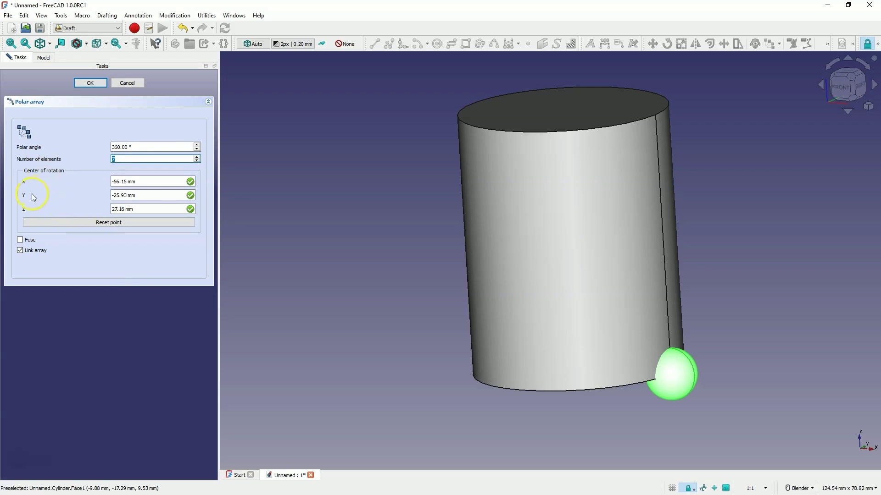
{"action": "left_click", "coordinate": [90, 225]}
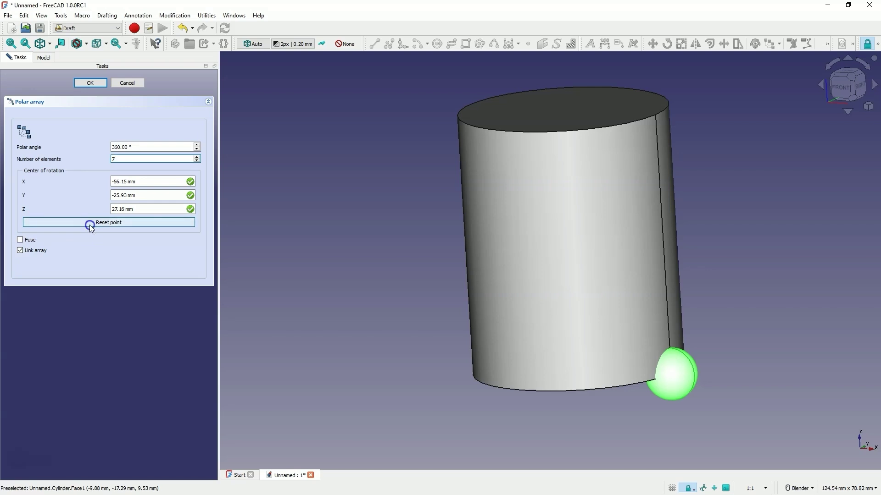
{"action": "left_click", "coordinate": [113, 182]}
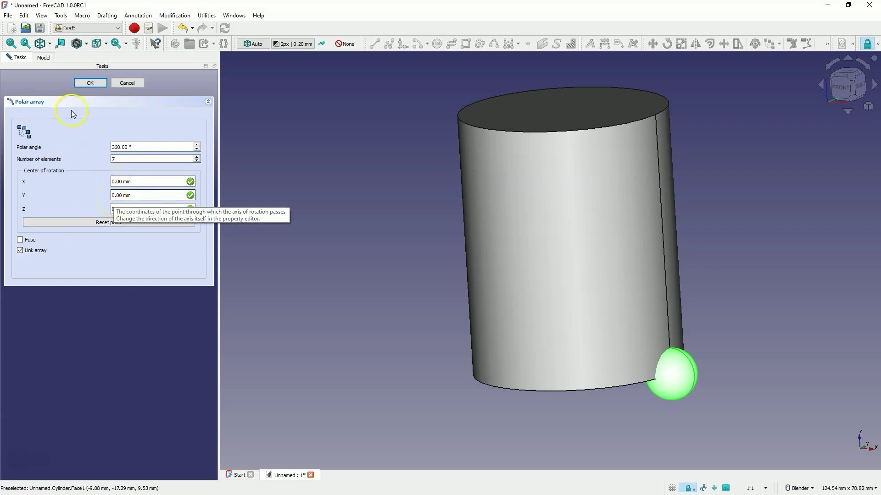
{"action": "left_click", "coordinate": [87, 85]}
{"action": "left_click", "coordinate": [87, 88]}
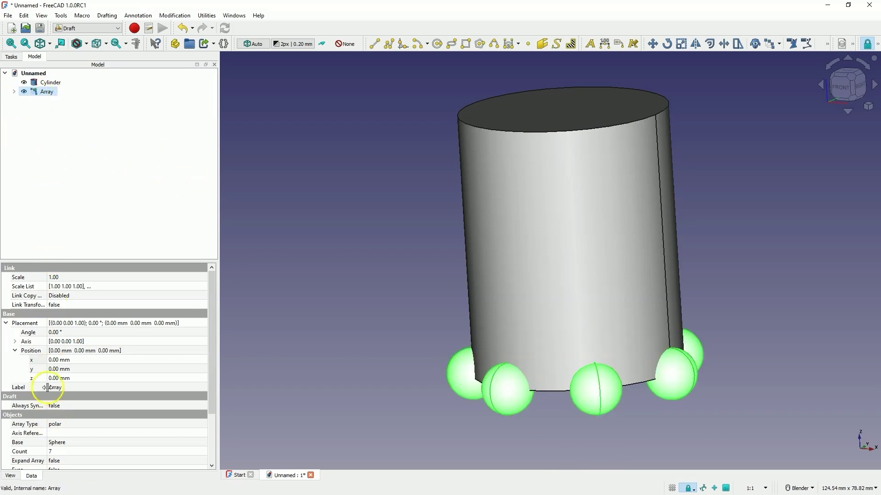
Set the polar array's number of elements to 9.
{"action": "left_click_drag", "start_coordinate": [211, 324], "coordinate": [209, 394]}
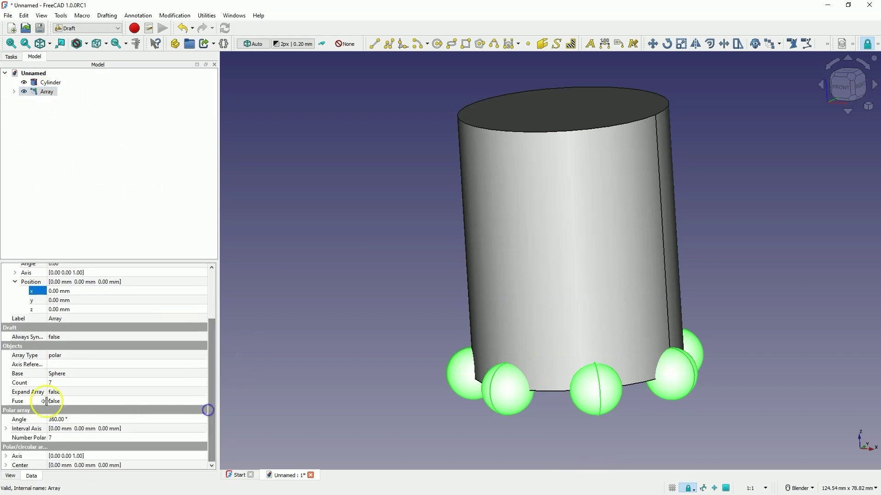
{"action": "left_click", "coordinate": [52, 439]}
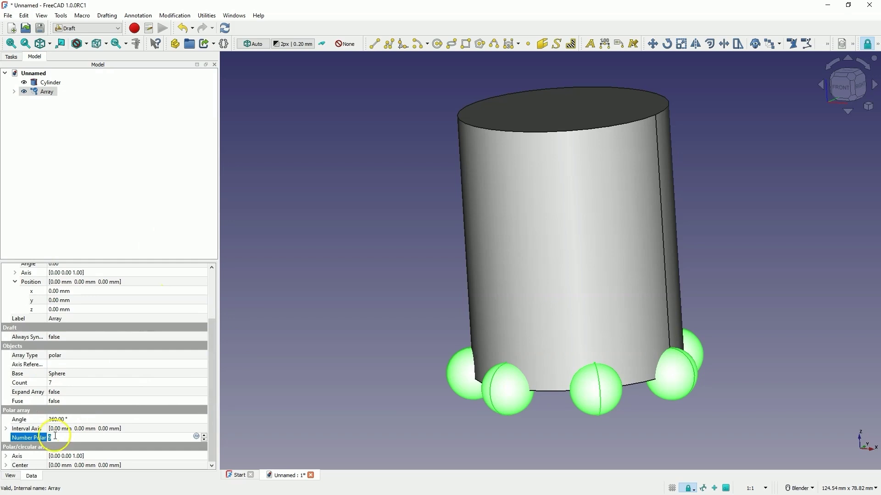
{"action": "left_click", "coordinate": [137, 427]}
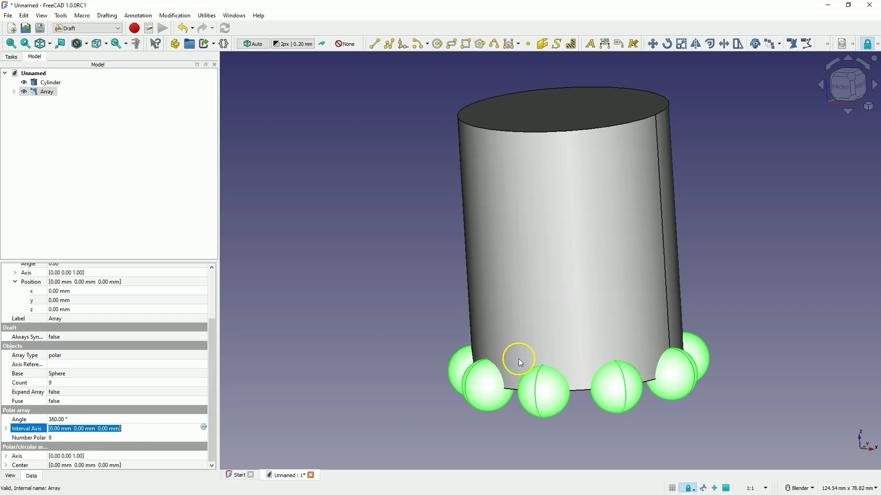
Start an orthogonal array of the polar sphere array with 1 element in X, 1 in Y and 5 in Z.
{"action": "left_click", "coordinate": [44, 93]}
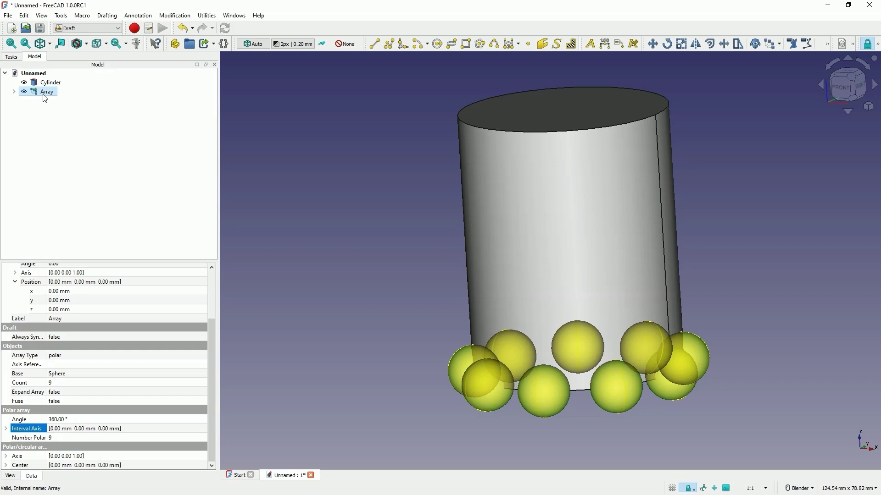
{"action": "left_click", "coordinate": [331, 307]}
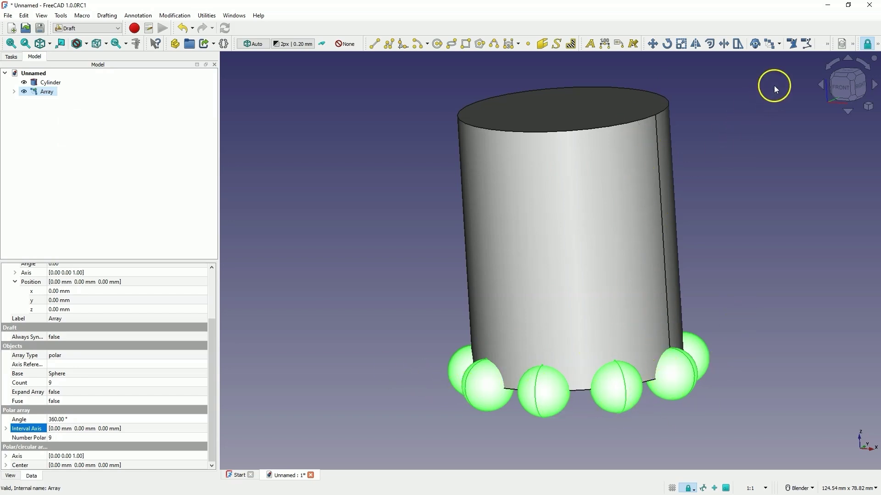
{"action": "left_click", "coordinate": [779, 44]}
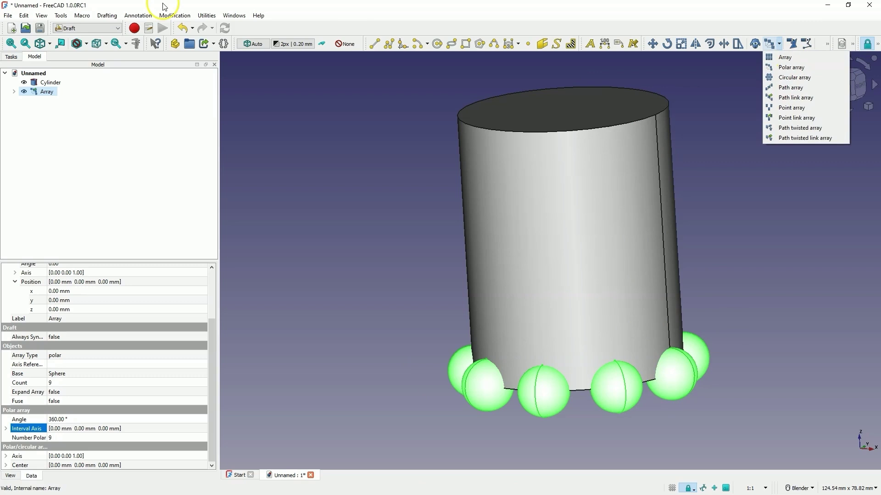
{"action": "left_click", "coordinate": [177, 15]}
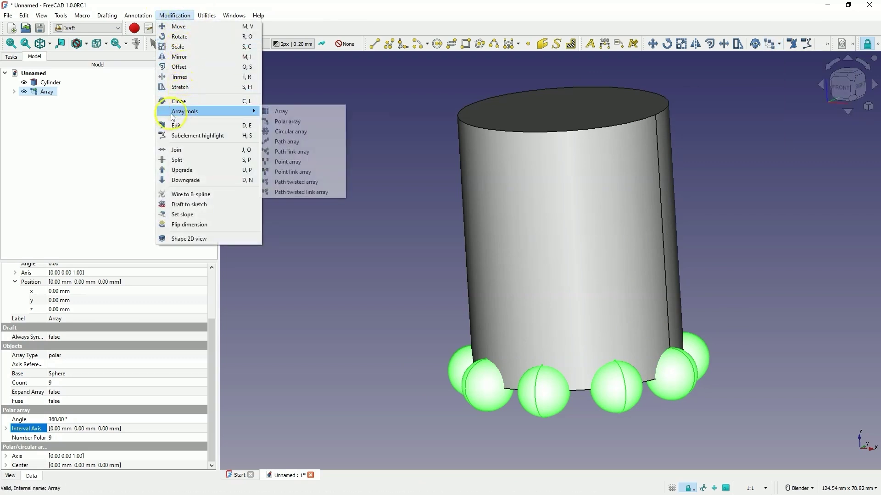
{"action": "left_click", "coordinate": [186, 113]}
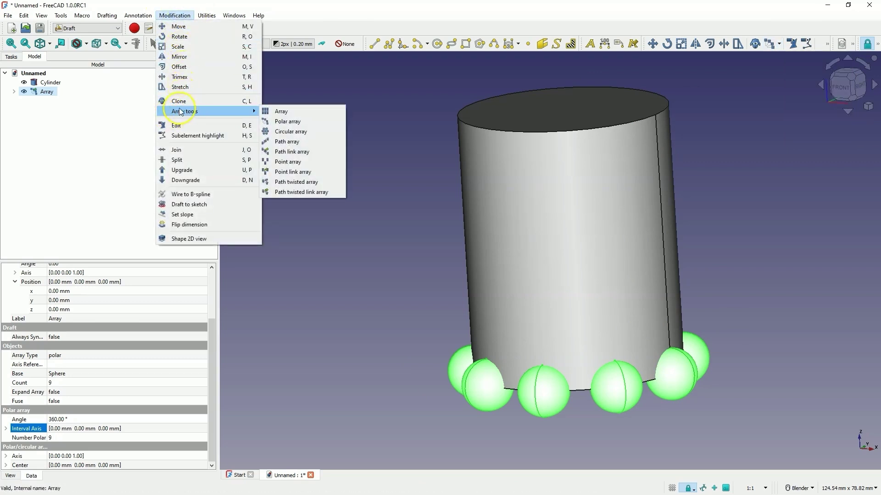
{"action": "left_click", "coordinate": [288, 112]}
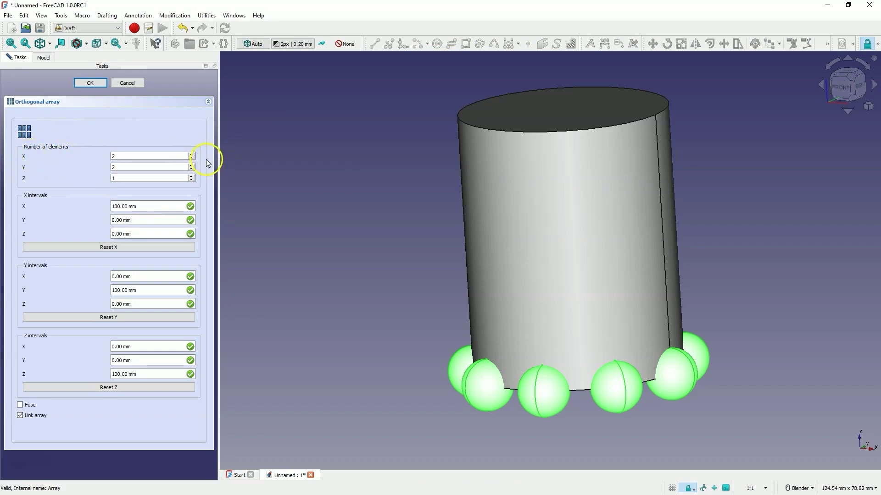
{"action": "double_click", "coordinate": [115, 156]}
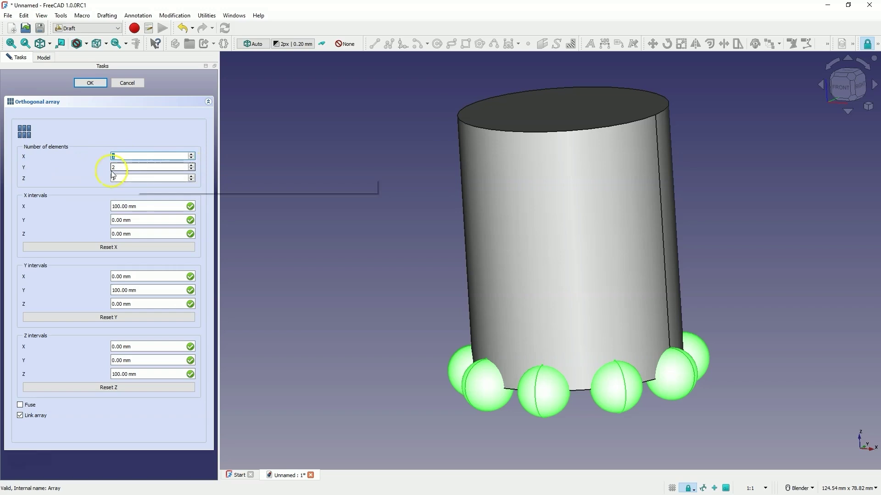
{"action": "double_click", "coordinate": [151, 167]}
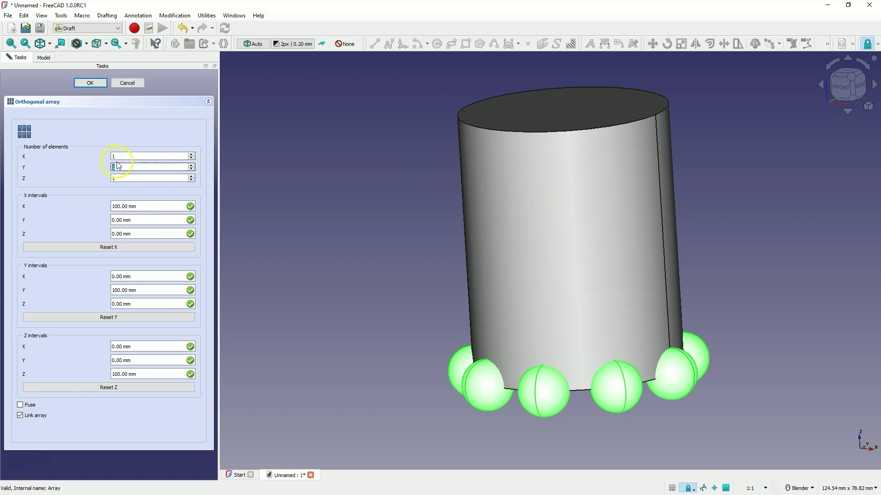
{"action": "left_click", "coordinate": [191, 177]}
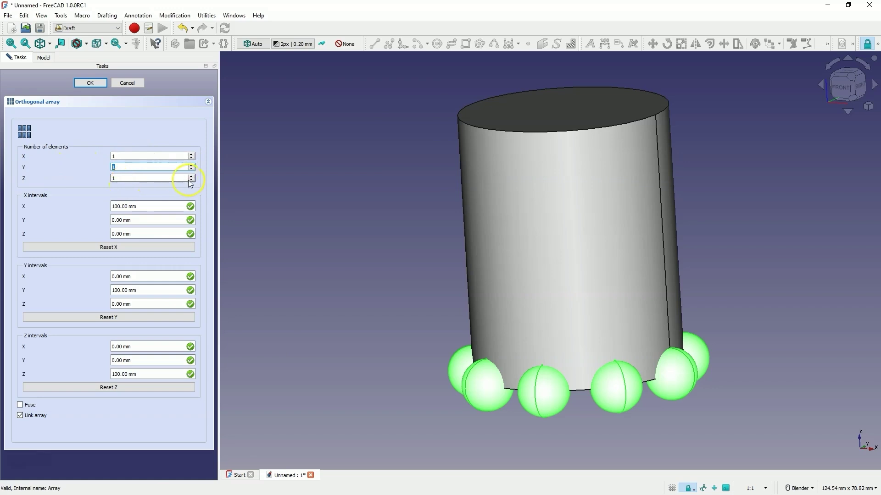
{"action": "left_click", "coordinate": [191, 177]}
{"action": "left_click", "coordinate": [191, 176]}
{"action": "left_click", "coordinate": [192, 177]}
{"action": "left_click", "coordinate": [87, 179]}
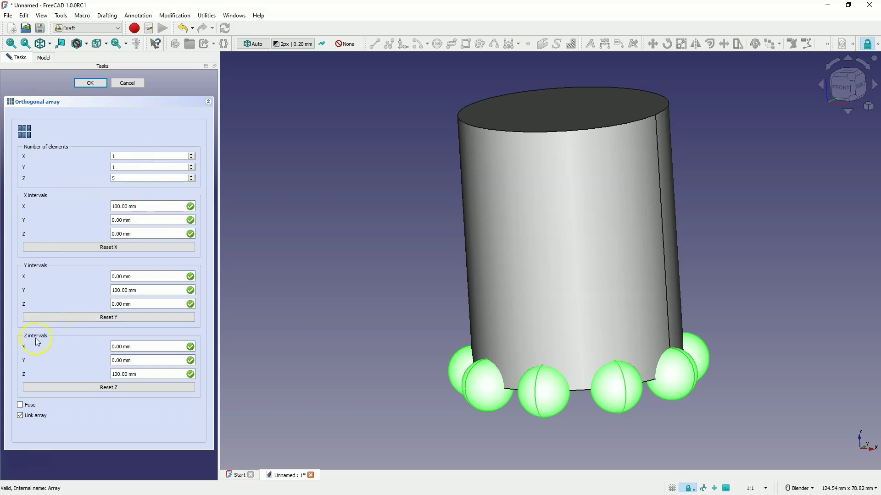
Set the orthogonal array's Z interval to 10 mm and create the array.
{"action": "left_click", "coordinate": [120, 374]}
{"action": "key", "text": "BackSpace"}
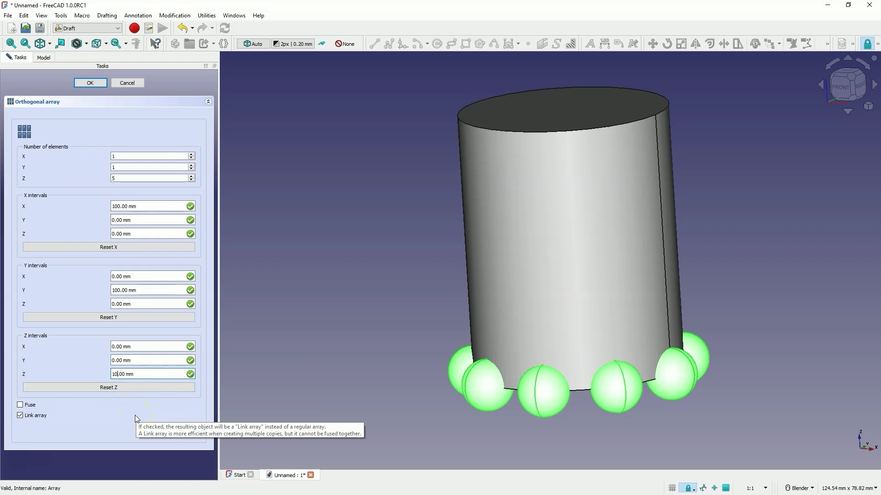
{"action": "left_click", "coordinate": [96, 84]}
{"action": "middle_click_drag", "start_coordinate": [550, 203], "coordinate": [621, 291]}
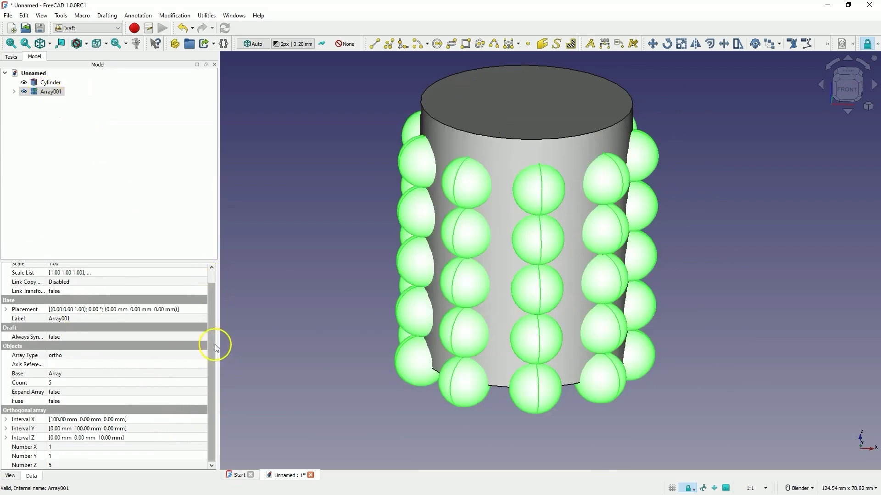
Try 7 elements in Z for the orthogonal array and set the number back to 5.
{"action": "left_click", "coordinate": [60, 465]}
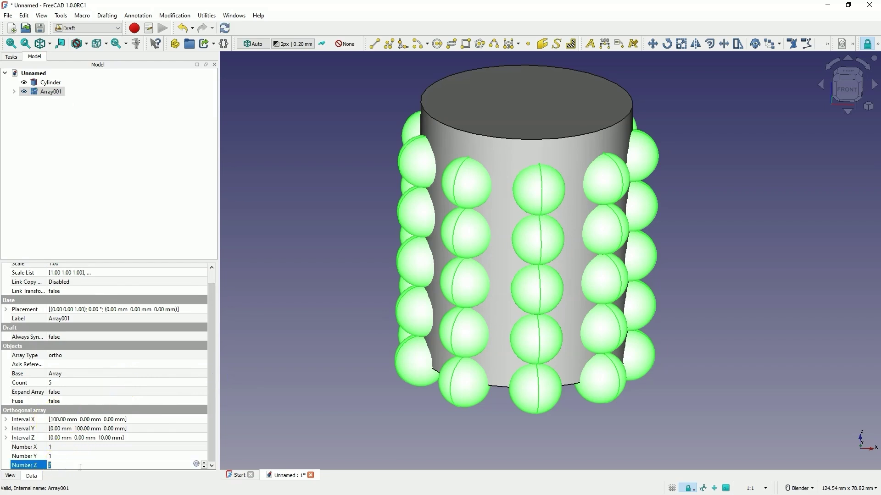
{"action": "left_click", "coordinate": [320, 199]}
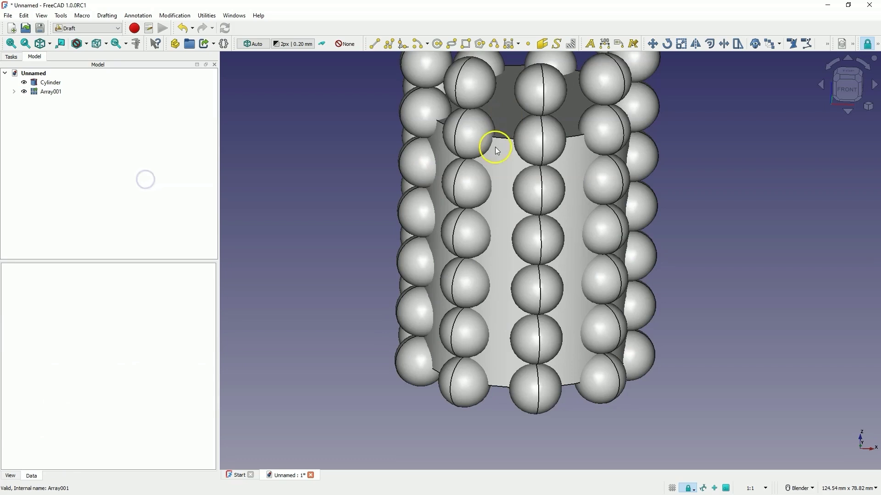
{"action": "left_click", "coordinate": [48, 91]}
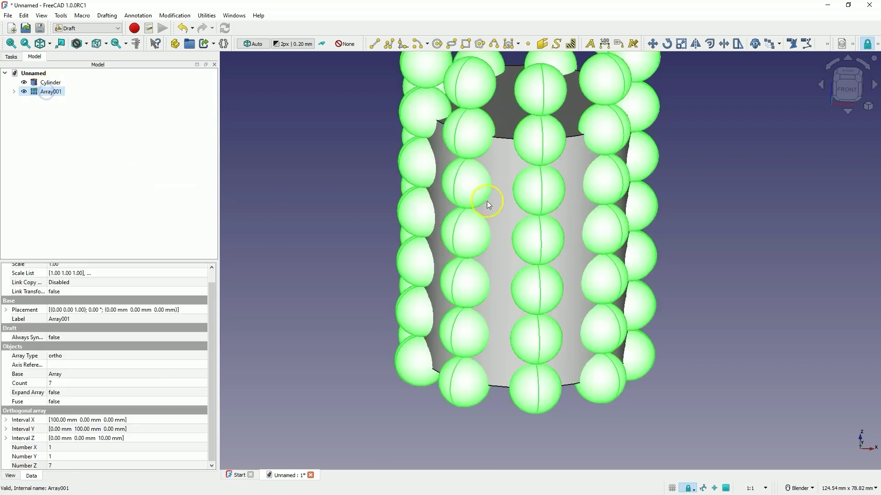
{"action": "left_click", "coordinate": [81, 465]}
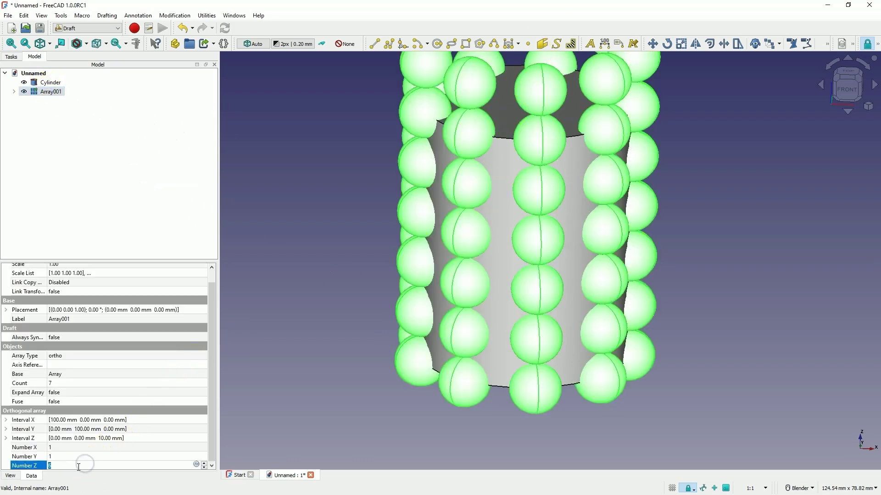
{"action": "left_click", "coordinate": [161, 186]}
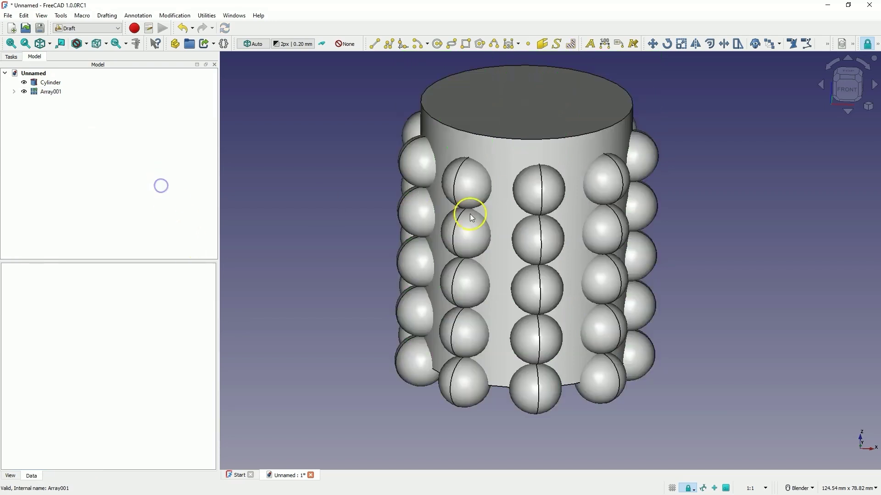
{"action": "middle_click_drag", "start_coordinate": [470, 218], "coordinate": [403, 229]}
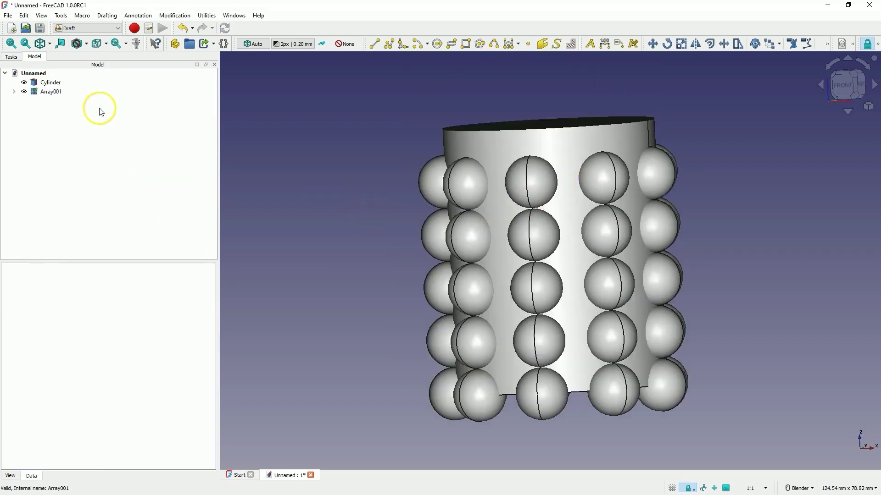
Examine the objects nested inside the orthogonal array, down to the base sphere's properties.
{"action": "left_click", "coordinate": [46, 92]}
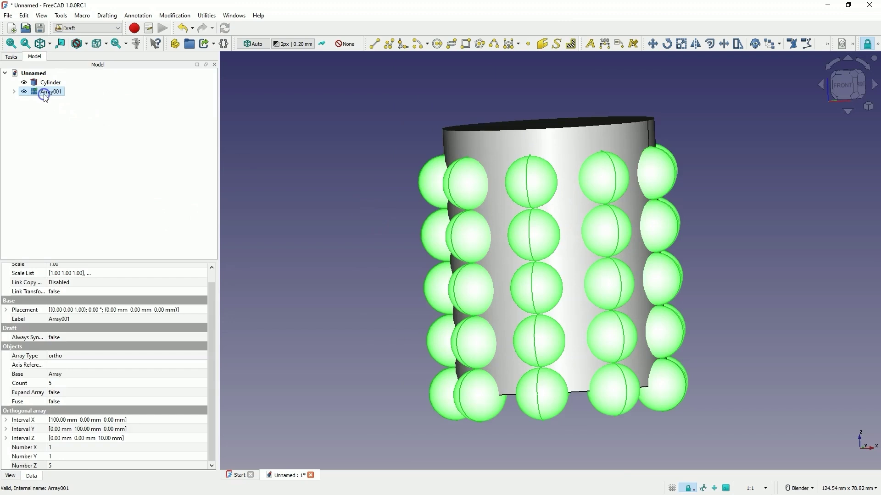
{"action": "left_click", "coordinate": [14, 91]}
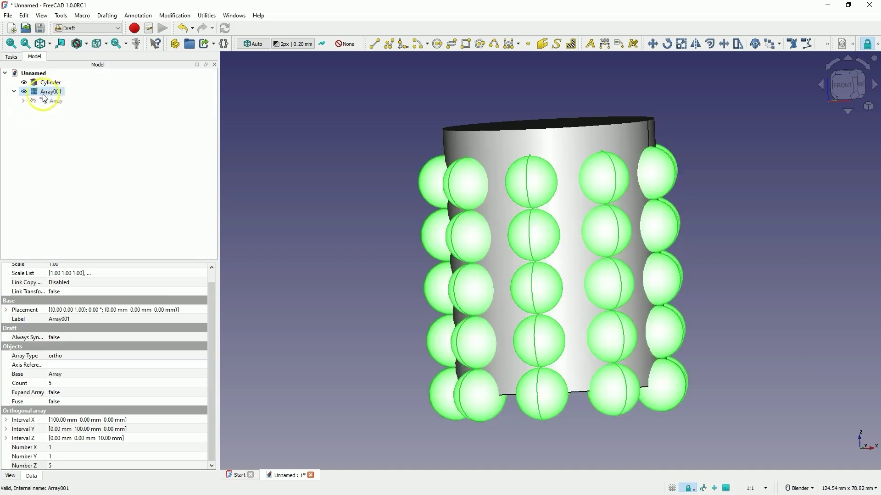
{"action": "left_click", "coordinate": [23, 101]}
{"action": "left_click", "coordinate": [60, 110]}
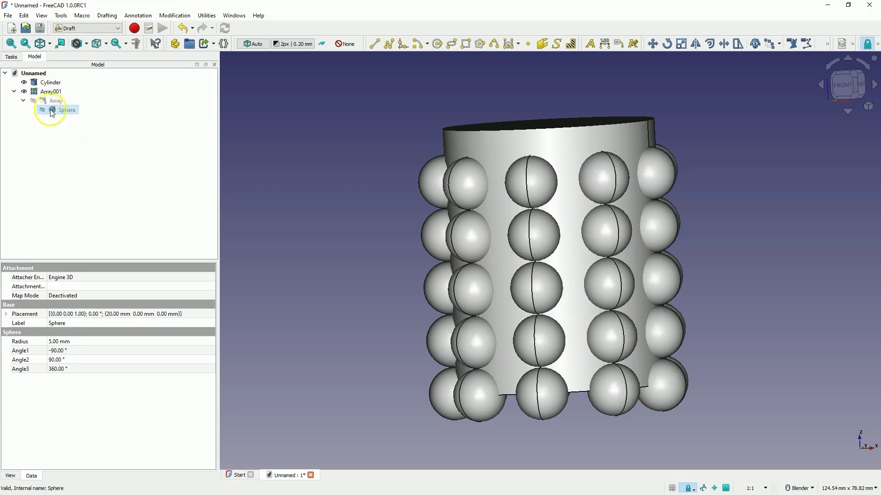
{"action": "left_click", "coordinate": [23, 100]}
{"action": "double_click", "coordinate": [19, 94]}
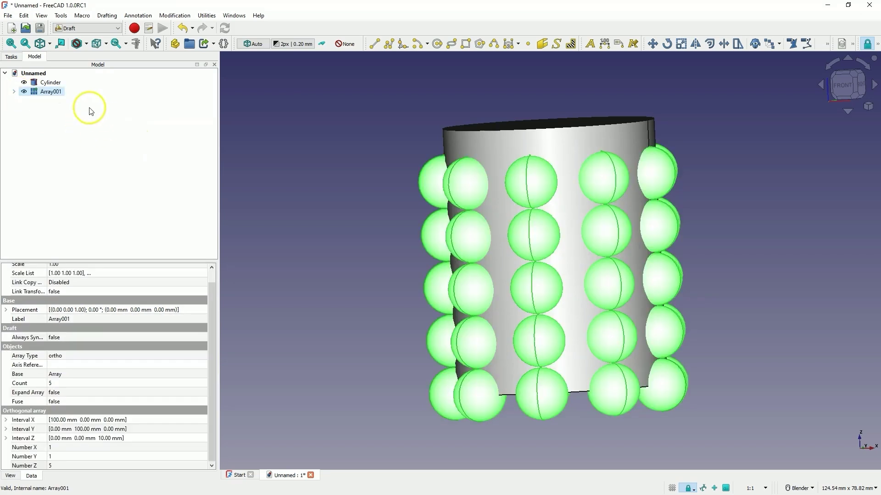
Set the orthogonal array's Z position to 5 mm so the sphere rows move up along the cylinder.
{"action": "left_click", "coordinate": [6, 310]}
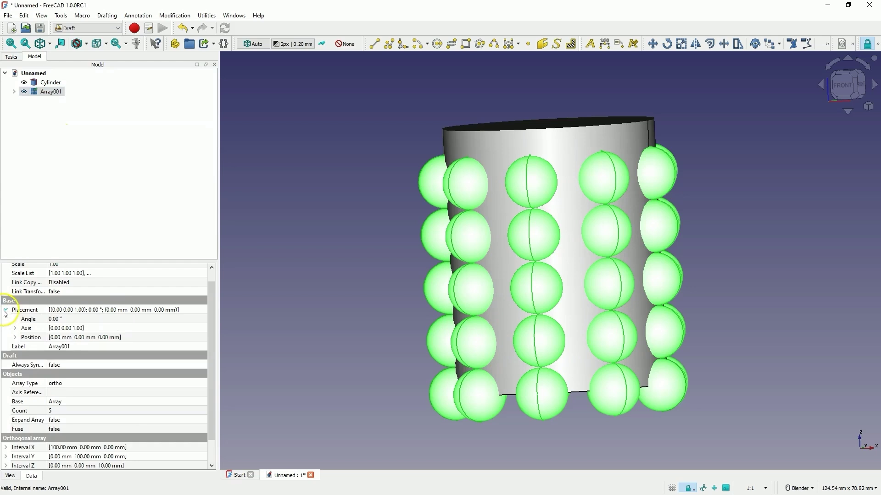
{"action": "left_click", "coordinate": [15, 337]}
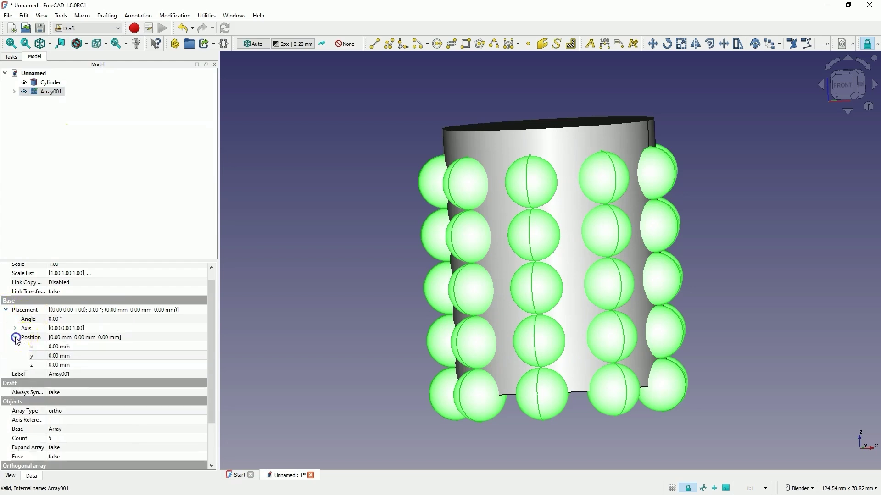
{"action": "left_click", "coordinate": [64, 365]}
{"action": "scroll", "coordinate": [66, 365], "scroll_direction": "up", "scroll_amount": 1}
{"action": "scroll", "coordinate": [67, 365], "scroll_direction": "up", "scroll_amount": 4}
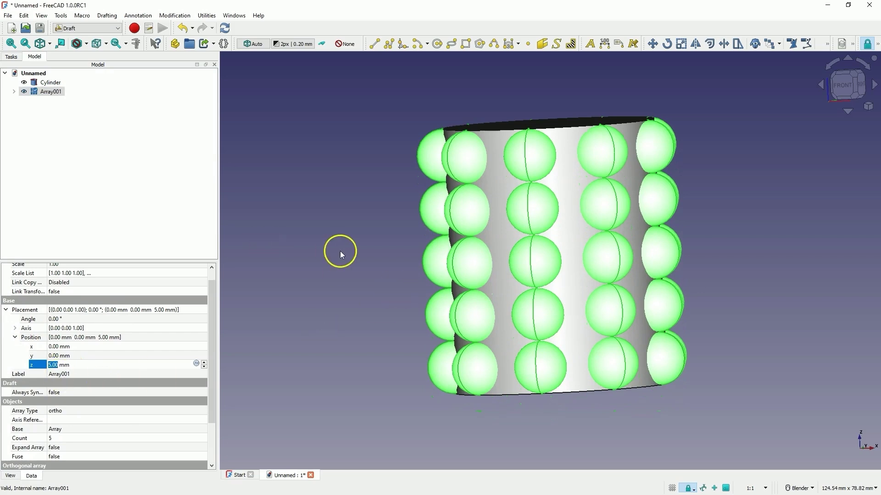
{"action": "left_click", "coordinate": [278, 231]}
{"action": "middle_click_drag", "start_coordinate": [281, 210], "coordinate": [384, 232]}
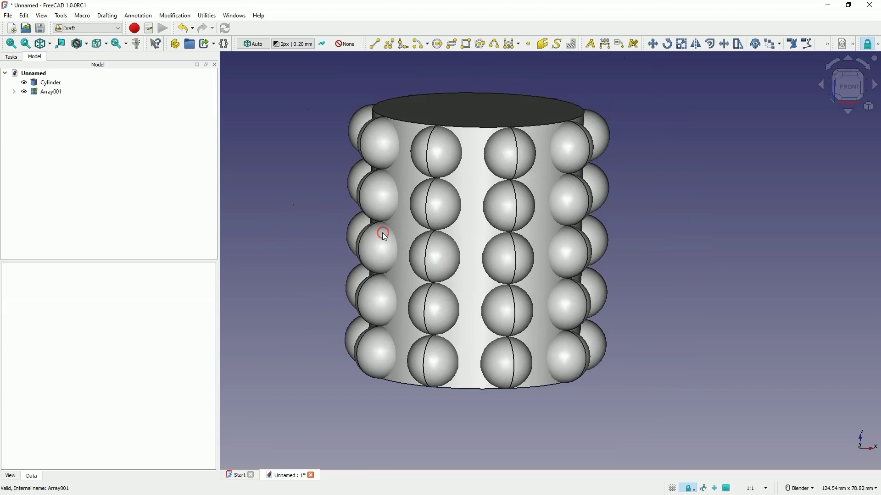
Switch to the Part workbench and cut the sphere array from the cylinder with a boolean Cut.
{"action": "left_click", "coordinate": [90, 28]}
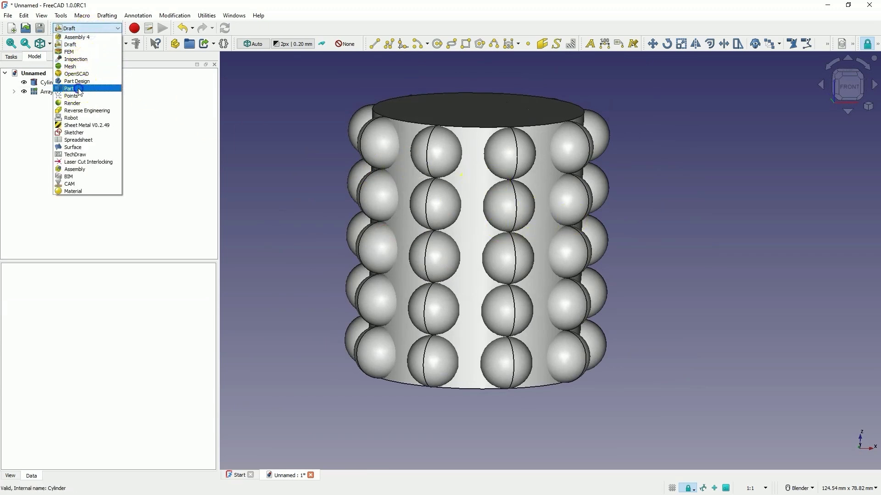
{"action": "left_click", "coordinate": [76, 88]}
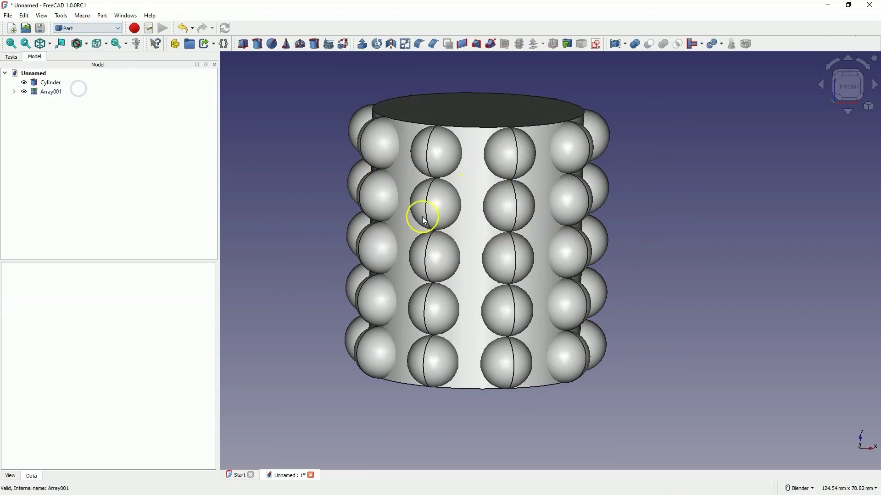
{"action": "left_click", "coordinate": [40, 83]}
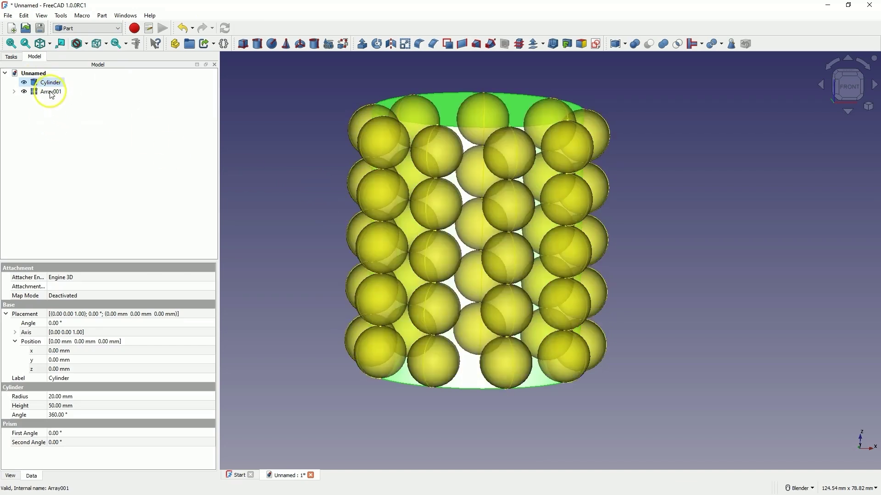
{"action": "left_click", "coordinate": [51, 93], "text": "ctrl"}
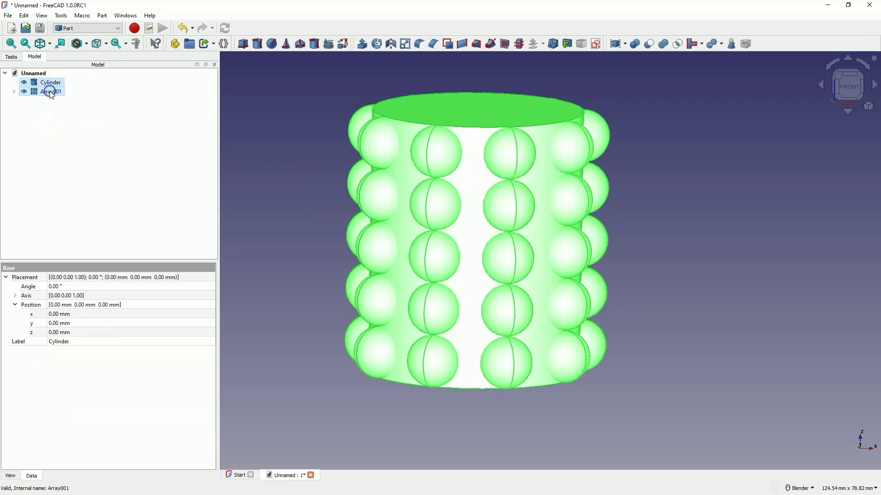
{"action": "left_click", "coordinate": [650, 44]}
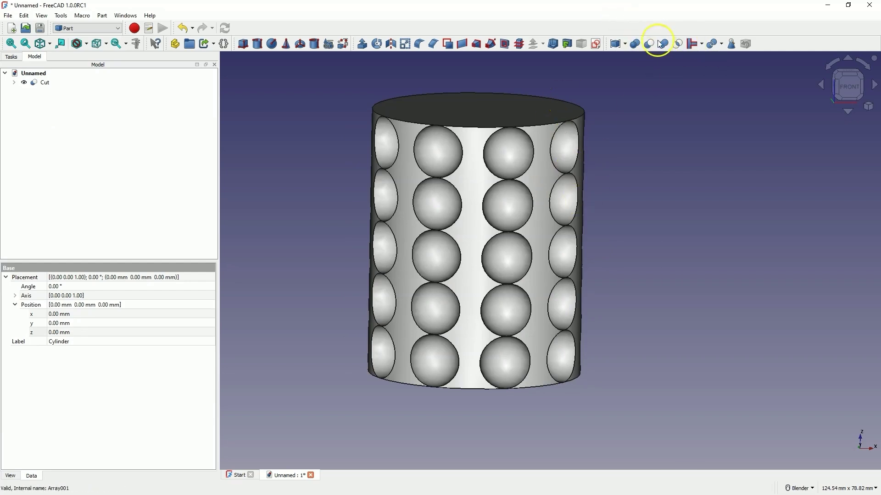
{"action": "middle_click_drag", "start_coordinate": [545, 330], "coordinate": [303, 164]}
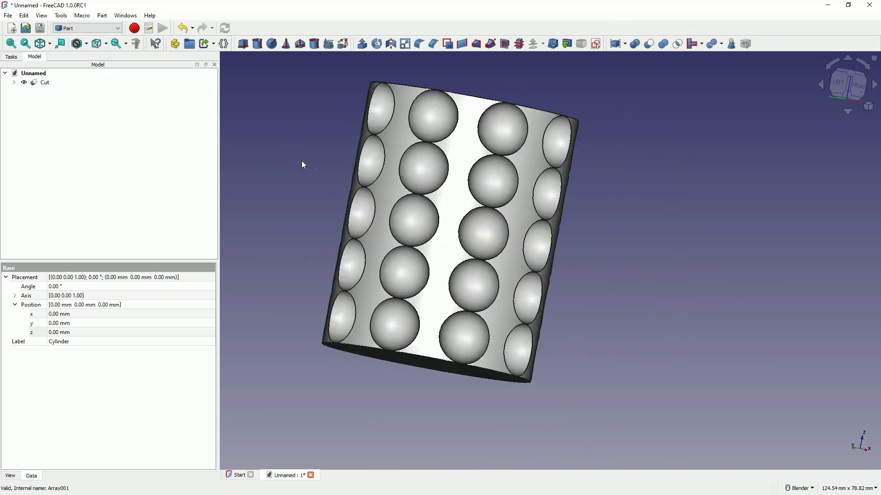